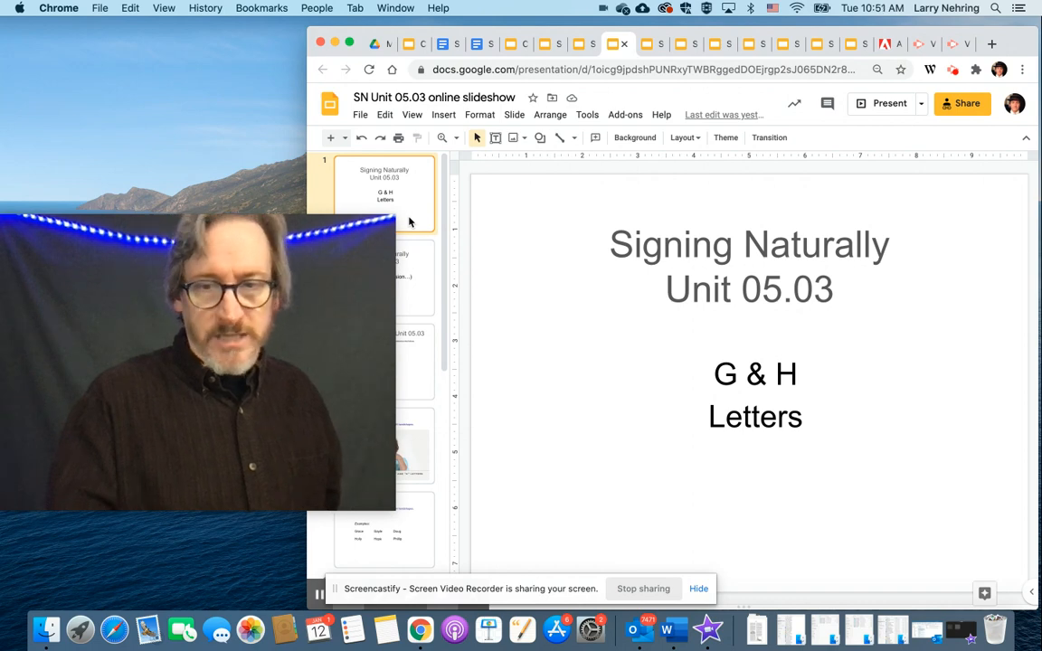
# Step: Advance from the G & H Letters title slide to the full 05.03 lecture copy slide
pyautogui.press('Down')
# Step: Advance to 'The Goal of the Chapter' slide with the G and H handshapes video
pyautogui.press('Down')
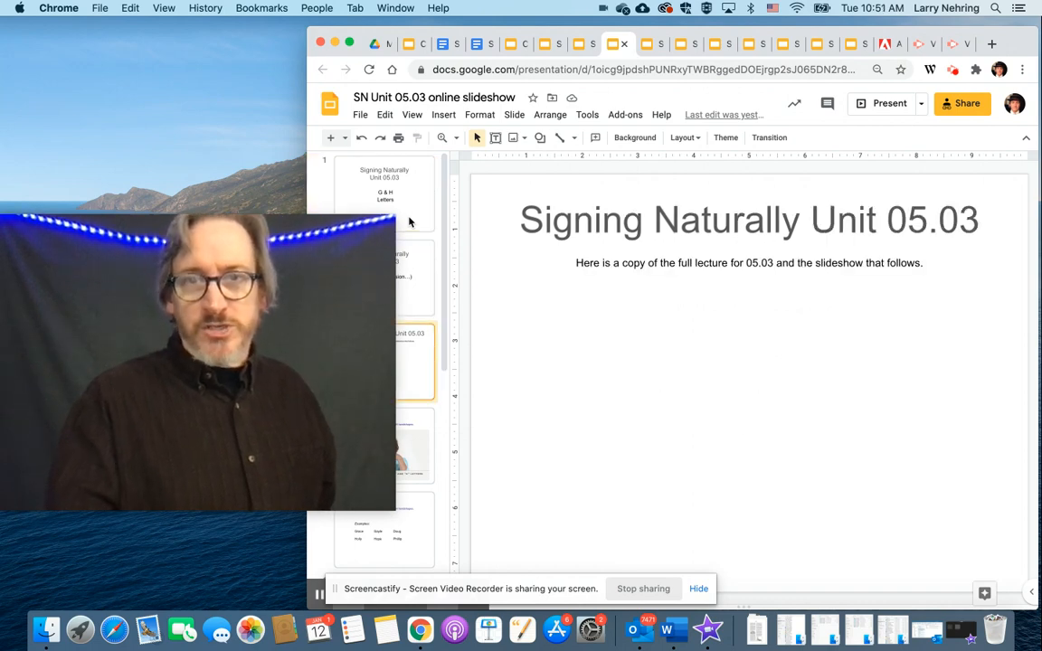
pyautogui.press('Down')
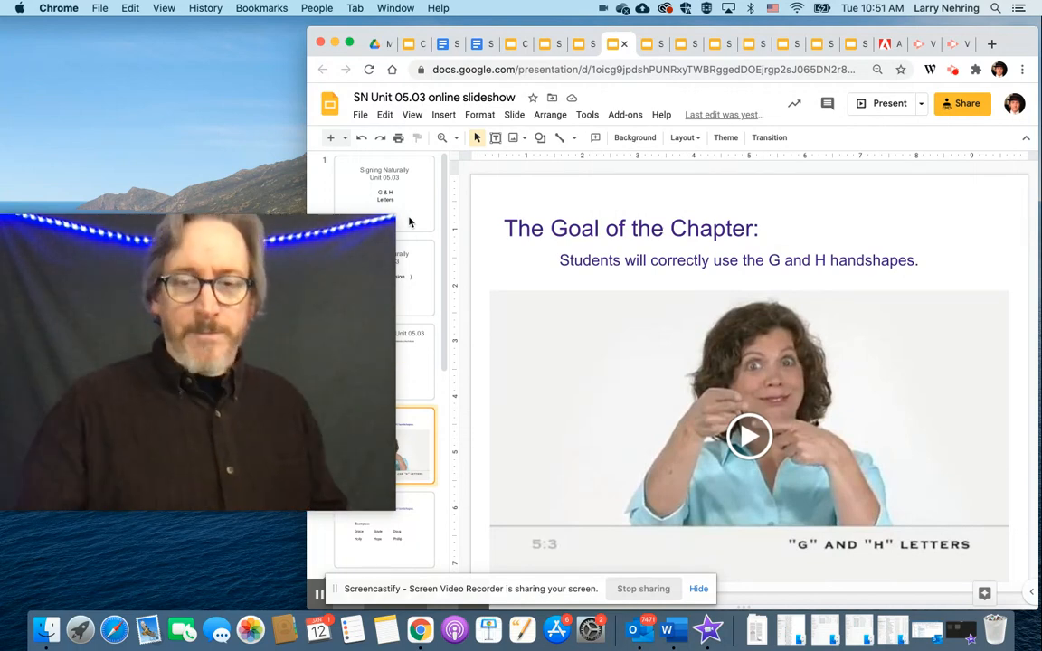
# Step: Step forward toward the Examples slide of names Grace, Gayle, Doug, Holly, Hope and Phillip
pyautogui.press('Down')
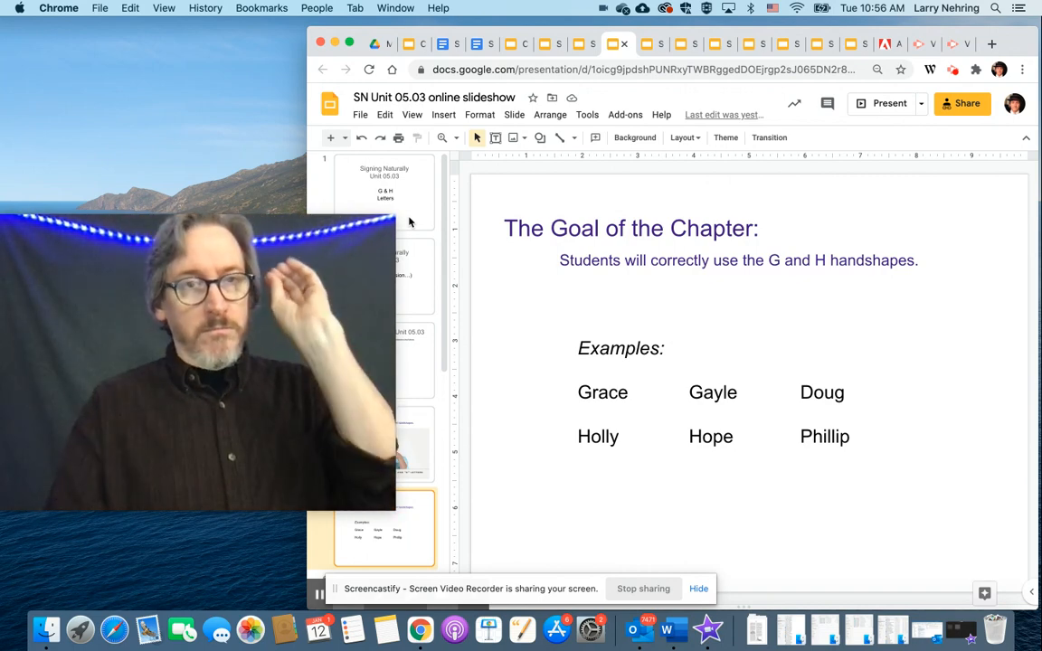
# Step: Advance through the Write the Names slide to its answers, Grady through Gloria
pyautogui.press('Down')
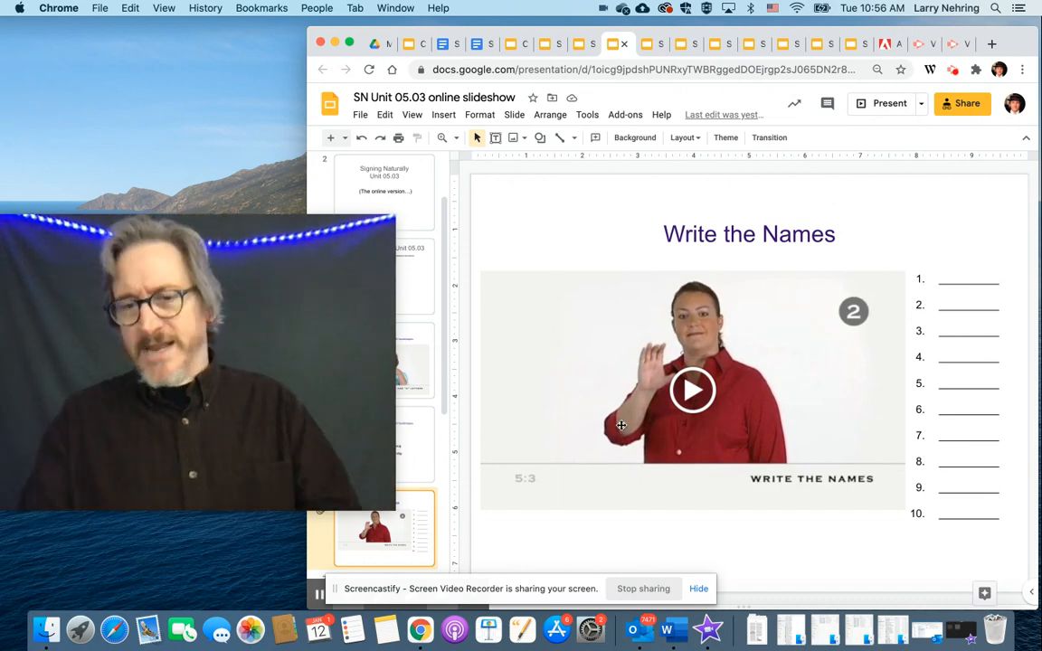
pyautogui.press('Down')
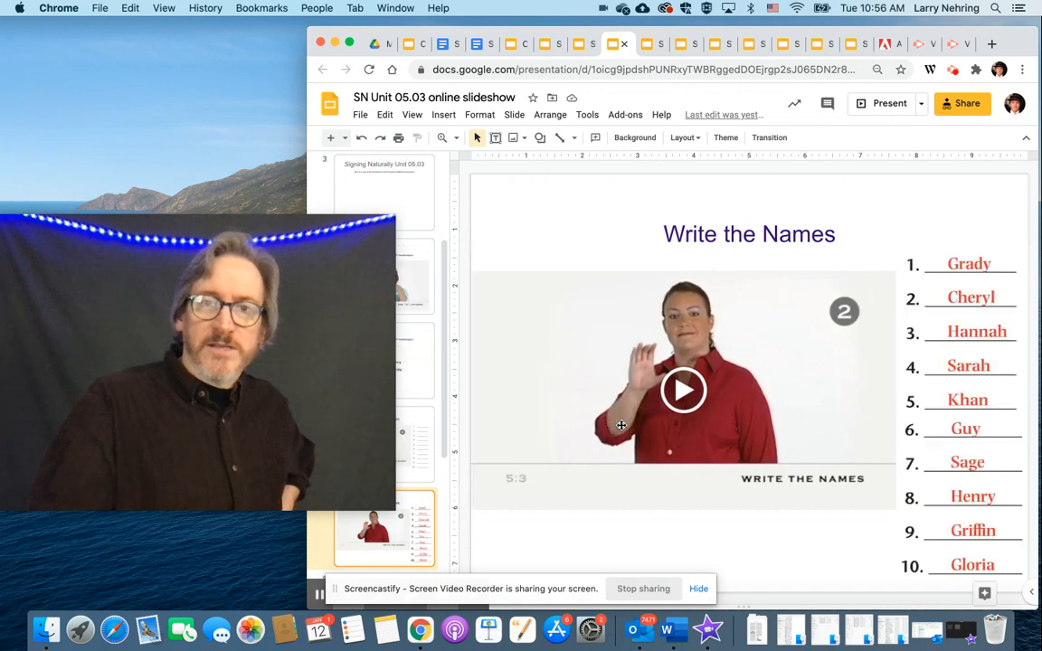
# Step: Advance to the first Common Words With G & H table, Alpha to Gimmick
pyautogui.press('Down')
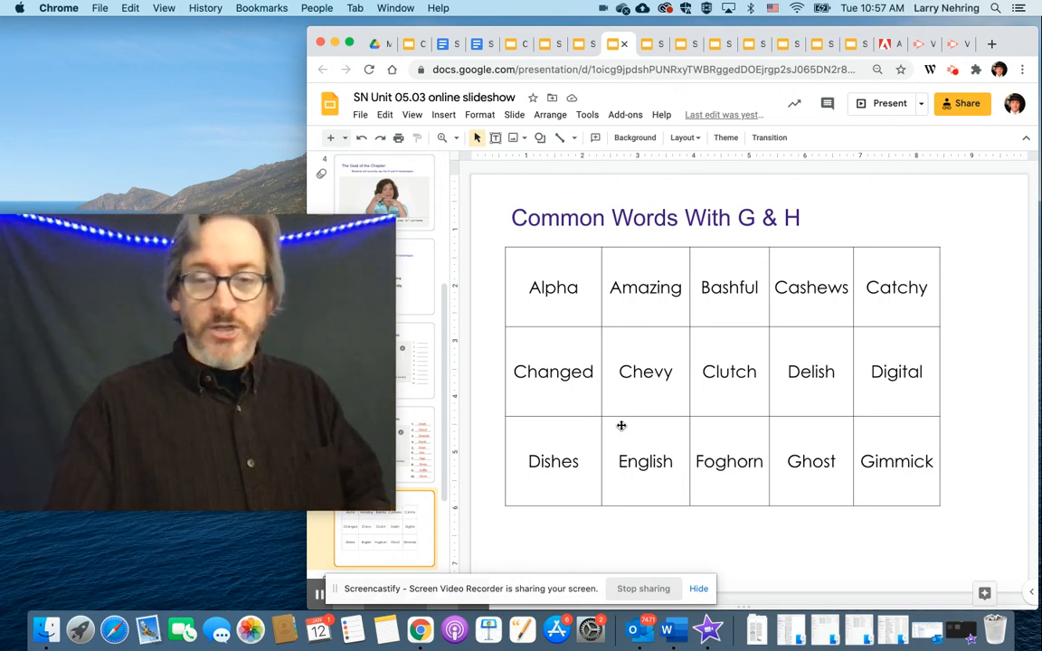
# Step: Step past the Haunt-to-Weight word table to the 'Unit 05.03 Videos (all)' slide
pyautogui.press('Down')
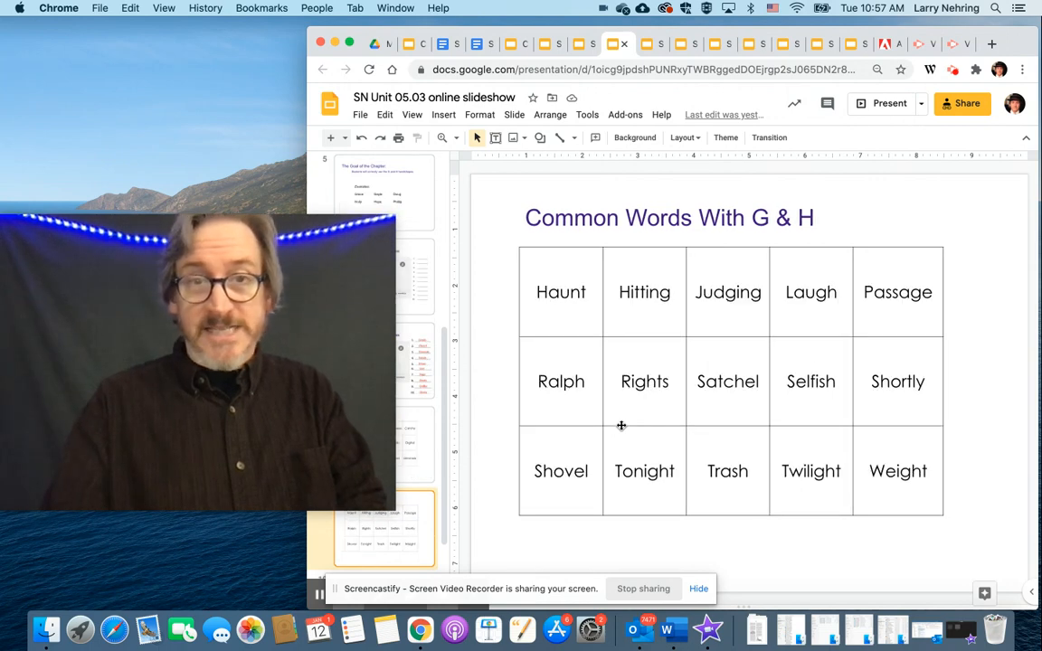
pyautogui.press('Down')
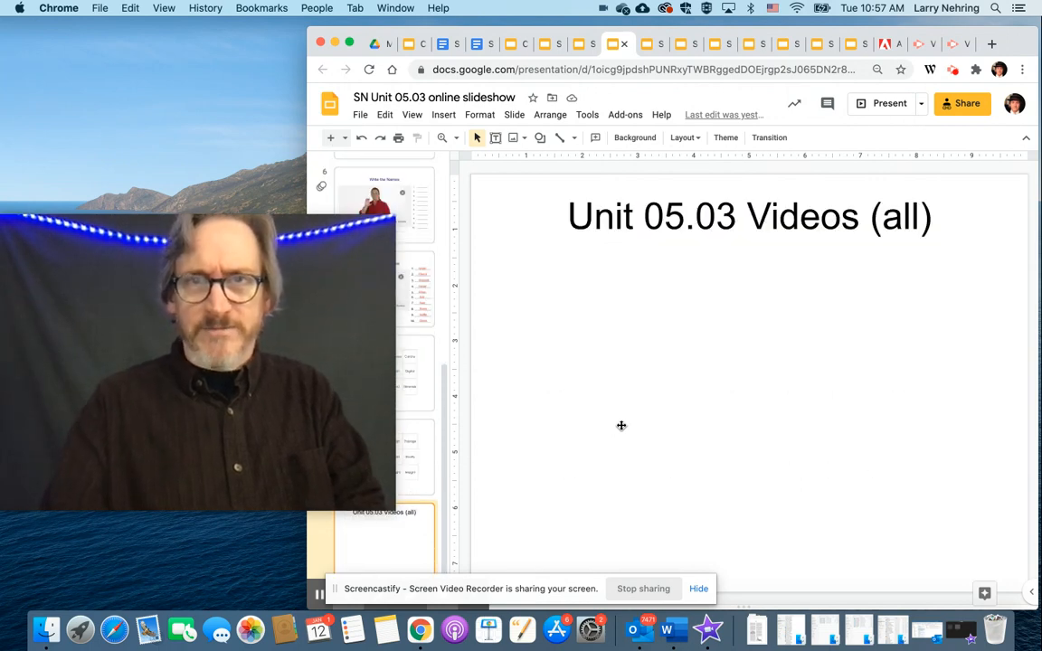